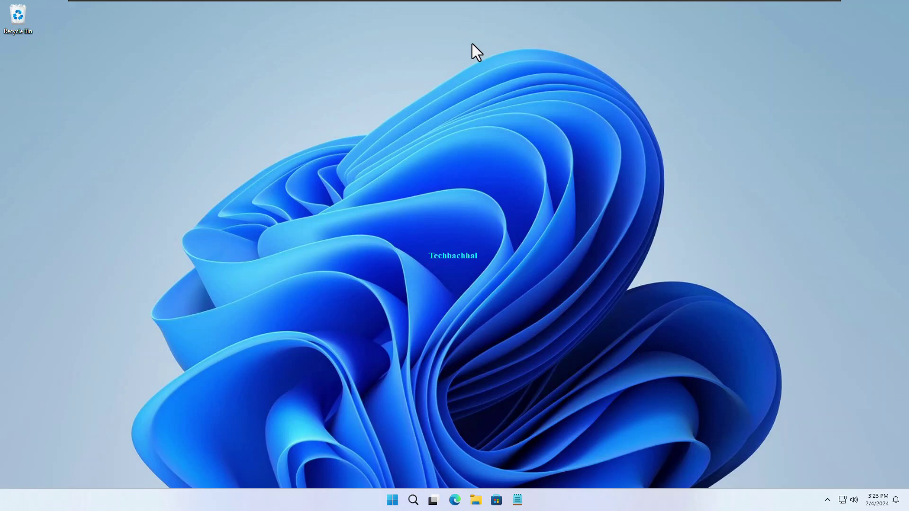
Search 'command pro' and launch Command Prompt as administrator, approving the UAC prompt
left_click(412, 499)
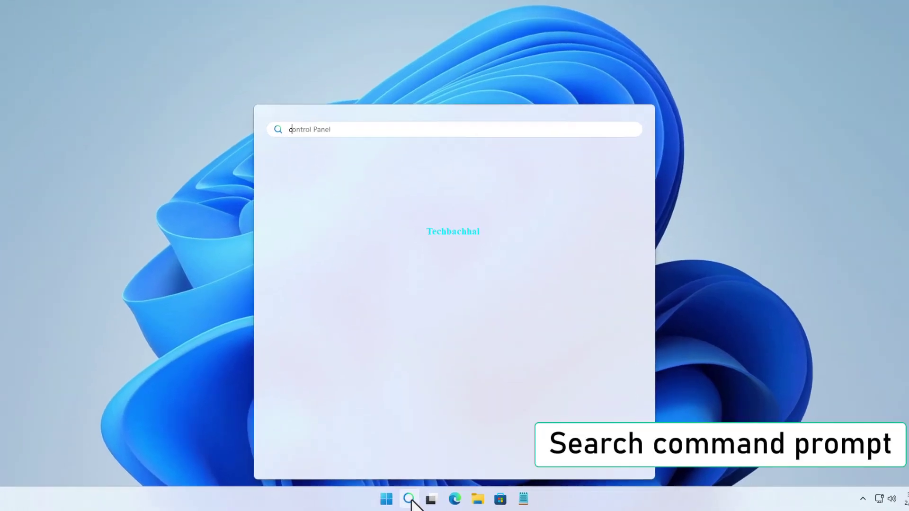
type("command prompt")
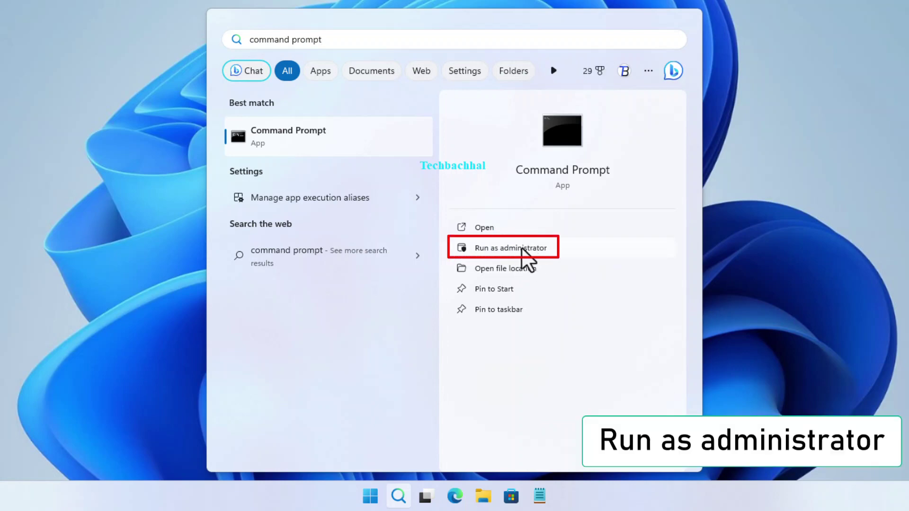
left_click(522, 249)
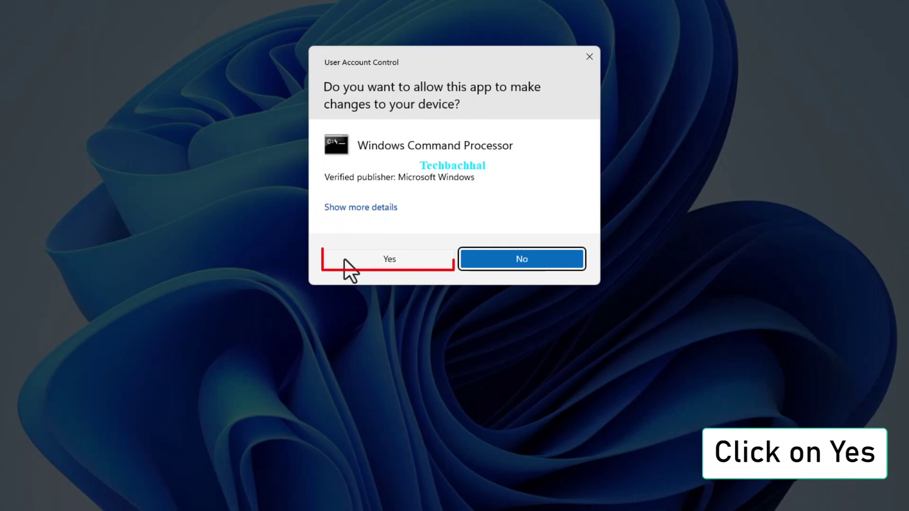
left_click(391, 259)
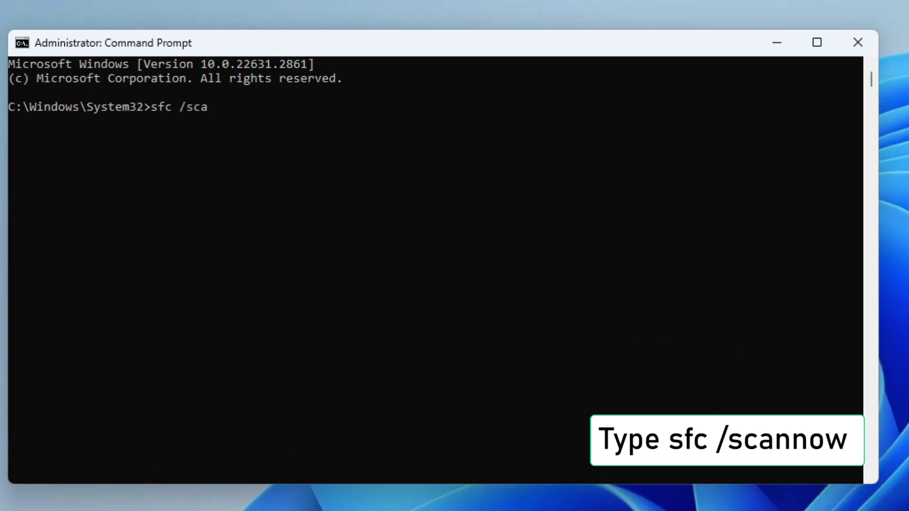
Run sfc /scannow to begin verifying system files
key("Return")
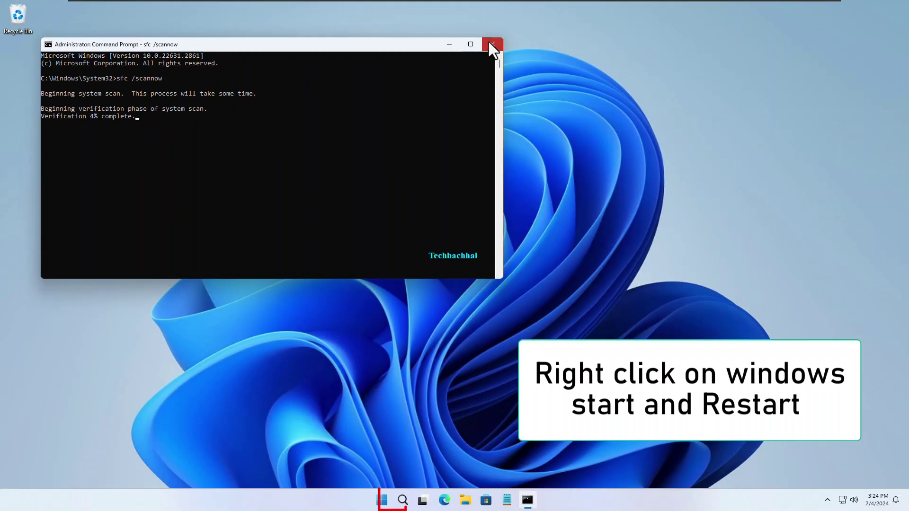
Close Command Prompt and restart Windows from the Start button's Shut down or sign out menu
left_click(857, 43)
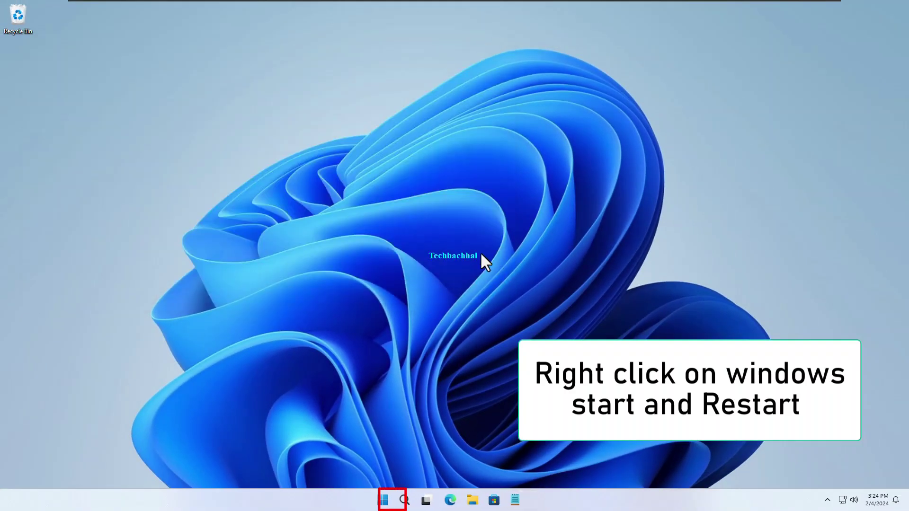
right_click(392, 501)
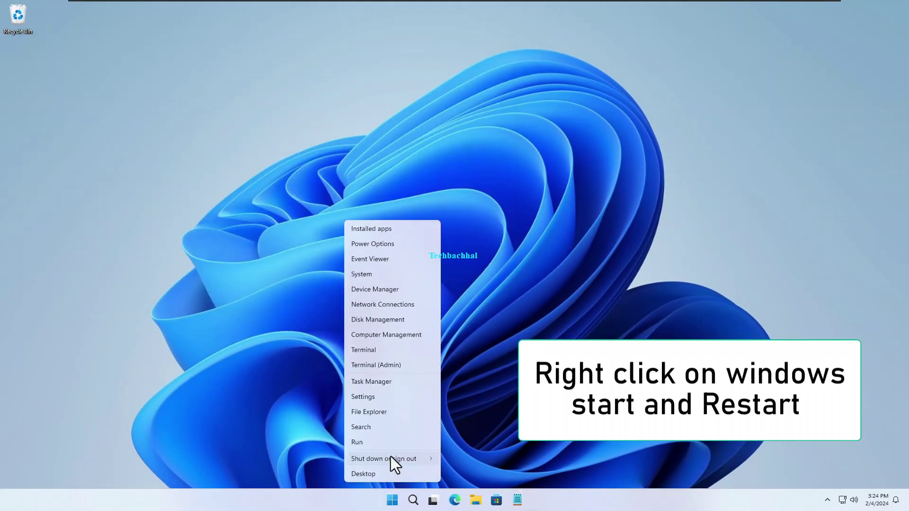
mouse_move(392, 462)
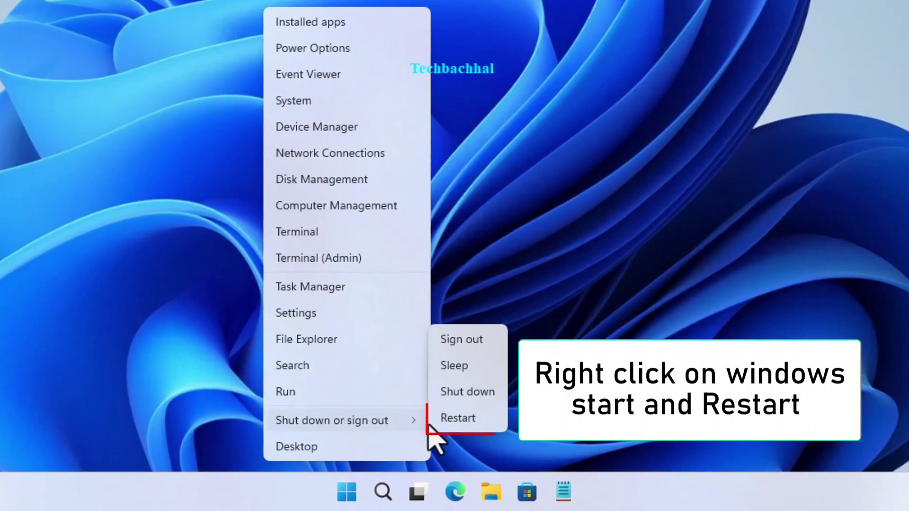
left_click(457, 423)
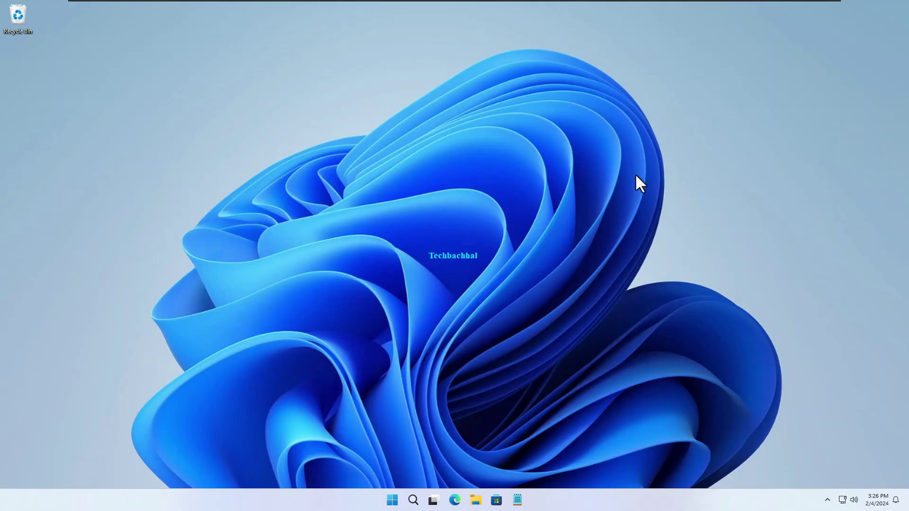
Search 'servic' and launch the Services console from the results
left_click(414, 500)
type("servi")
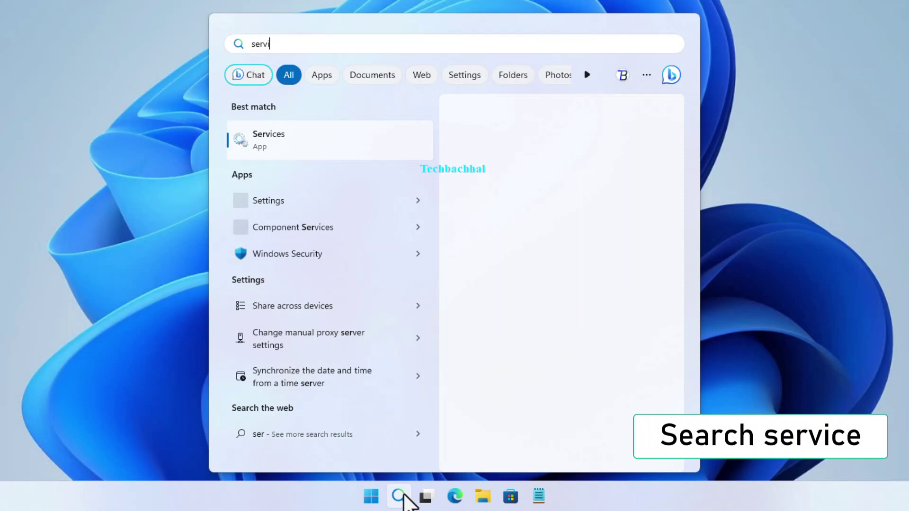
type("ce")
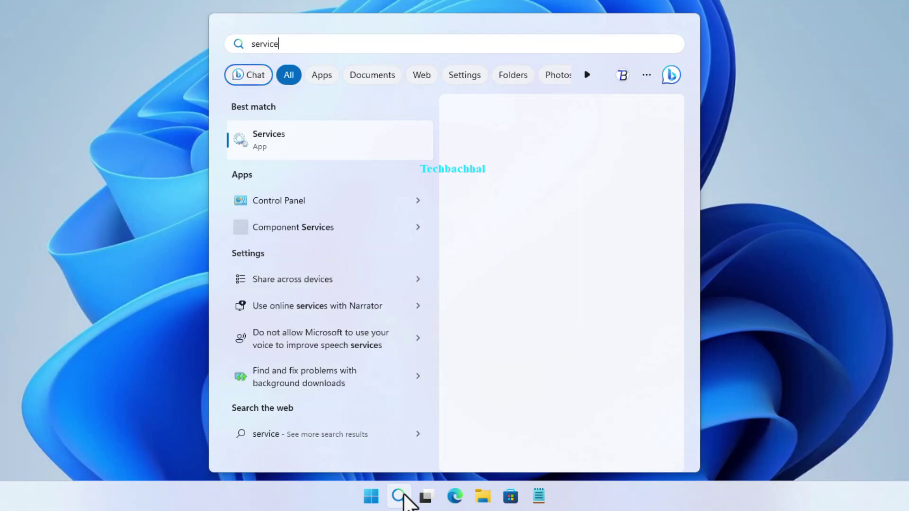
left_click(290, 138)
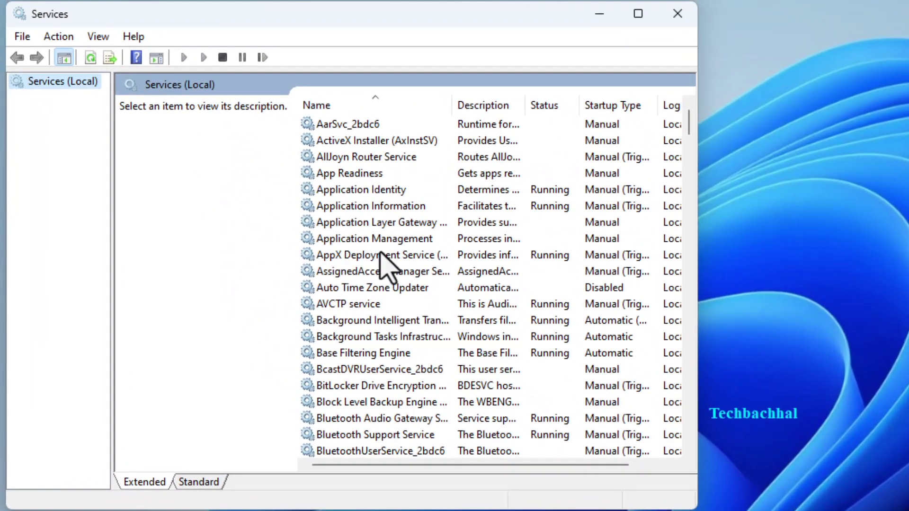
Scroll the services list until the stopped, Manual-startup Windows Installer entry is visible
scroll(385, 264, "down", 9)
scroll(402, 283, "down", 20)
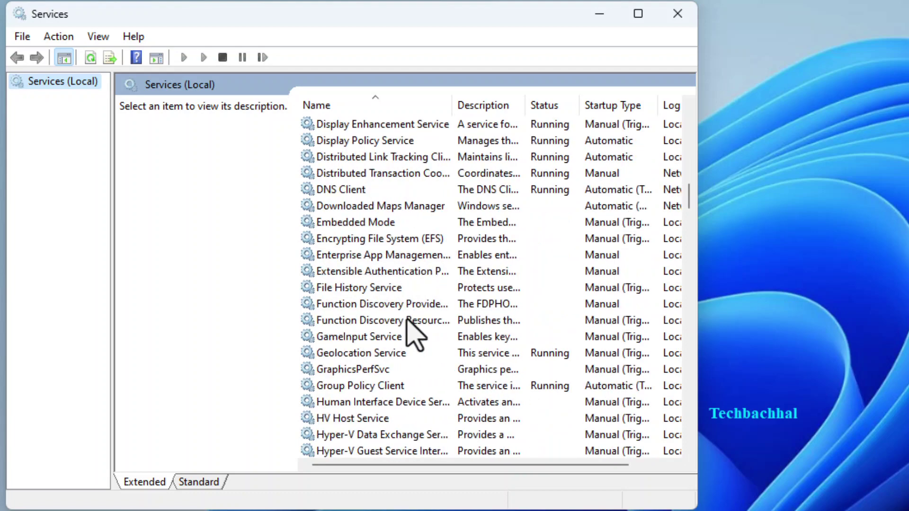
scroll(404, 354, "down", 20)
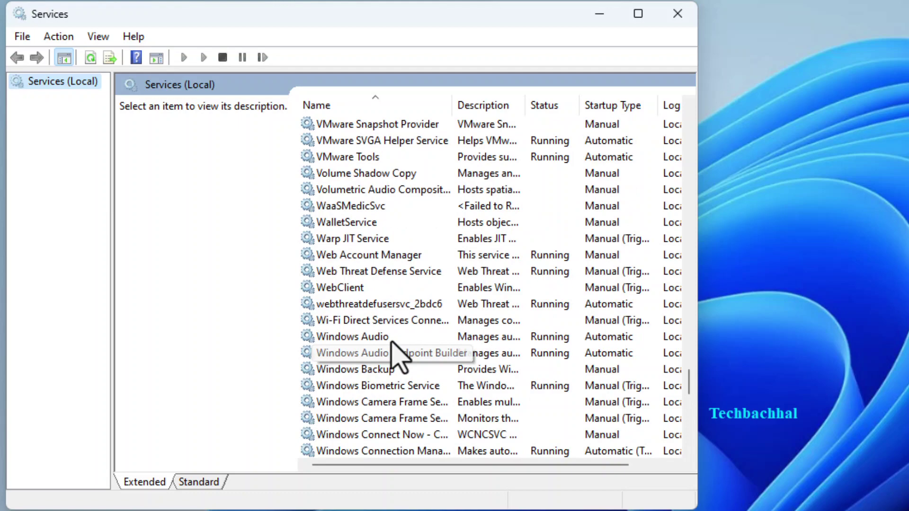
scroll(415, 379, "down", 3)
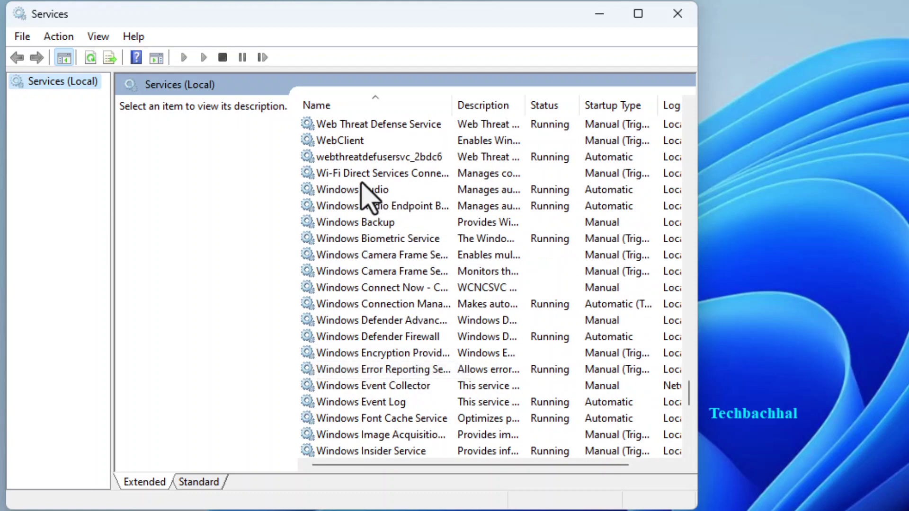
scroll(406, 428, "down", 7)
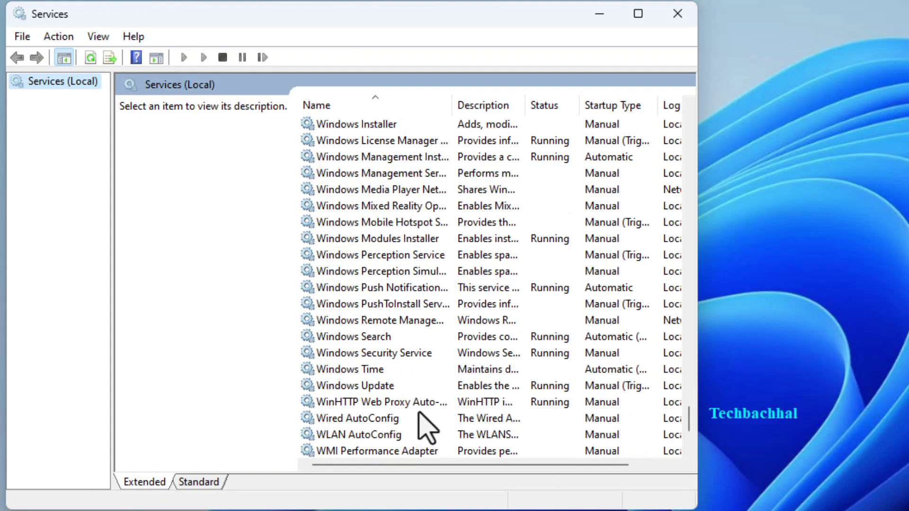
scroll(416, 424, "down", 2)
scroll(395, 400, "up", 1)
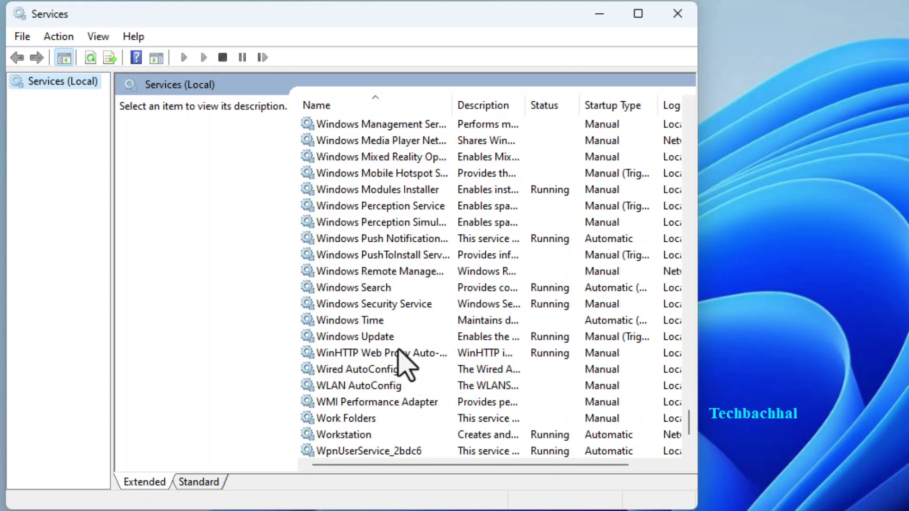
scroll(388, 369, "up", 1)
scroll(417, 416, "up", 2)
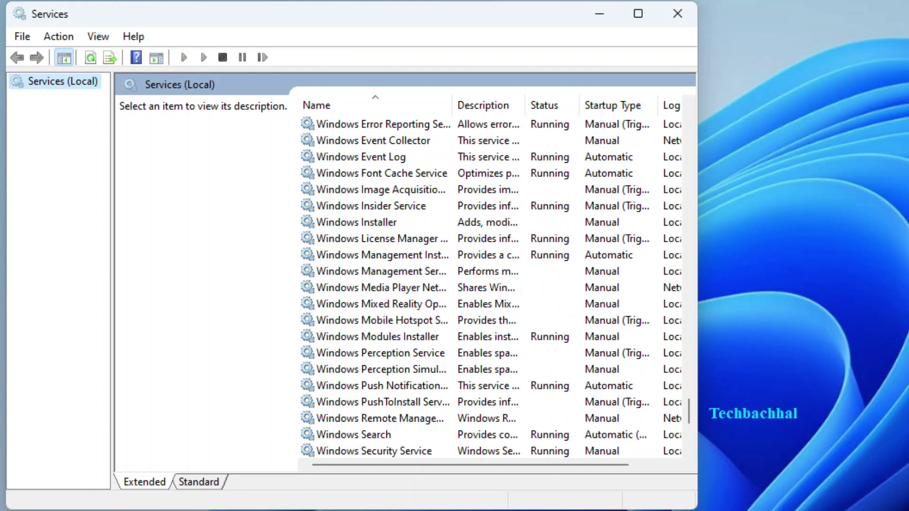
Start the Windows Installer service from its Properties dialog and confirm with OK
double_click(348, 225)
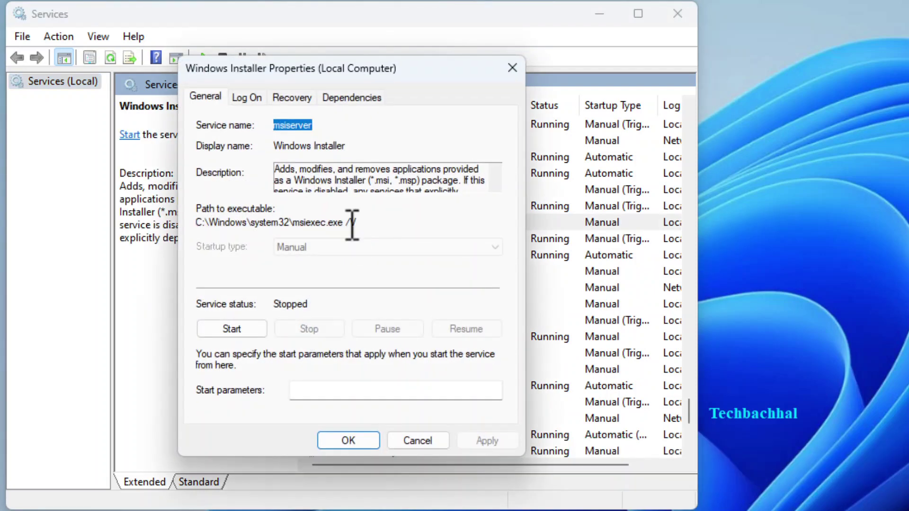
left_click(230, 331)
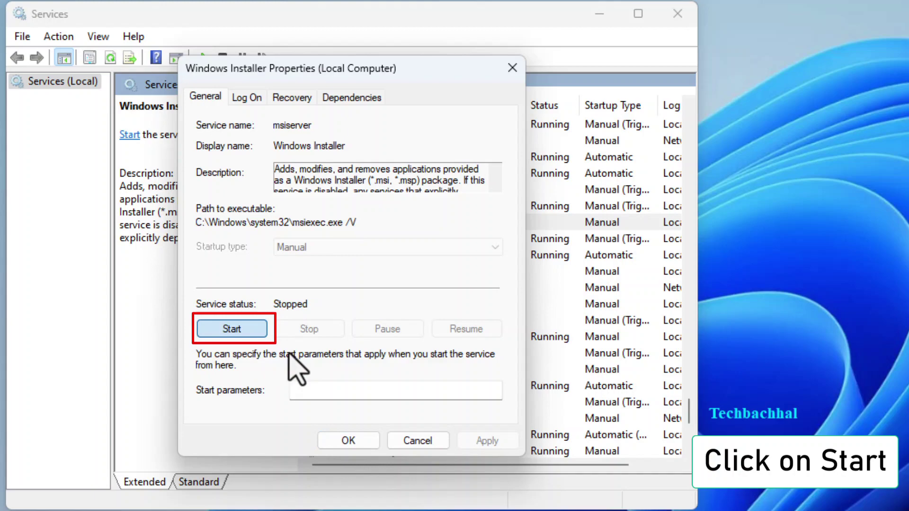
left_click(347, 441)
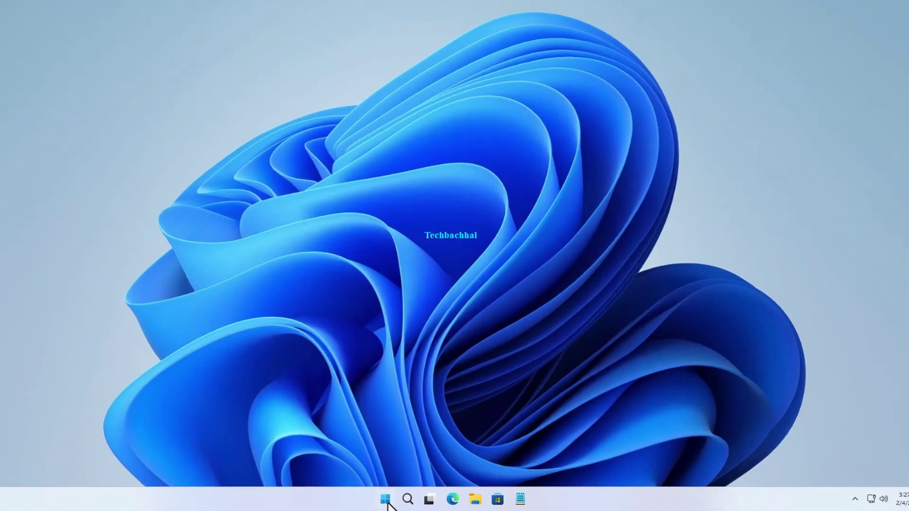
Launch Settings from the Start button's right-click menu
right_click(391, 501)
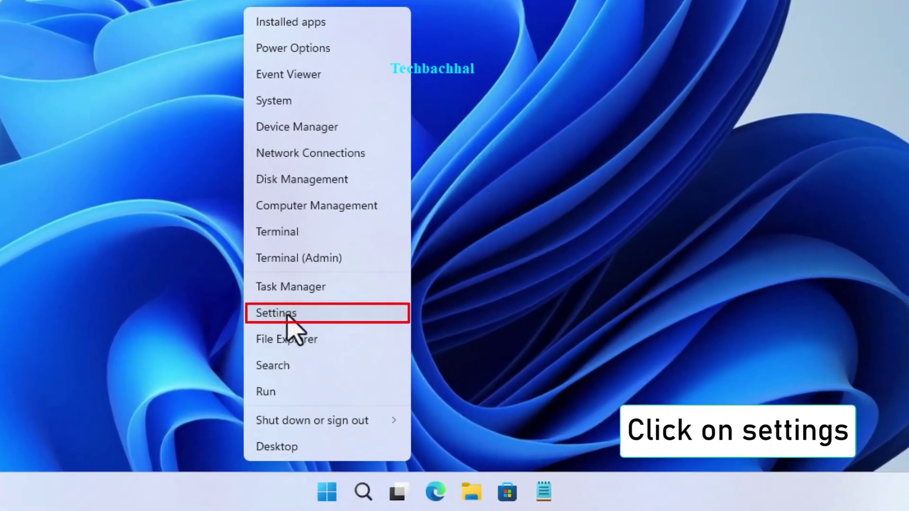
left_click(288, 316)
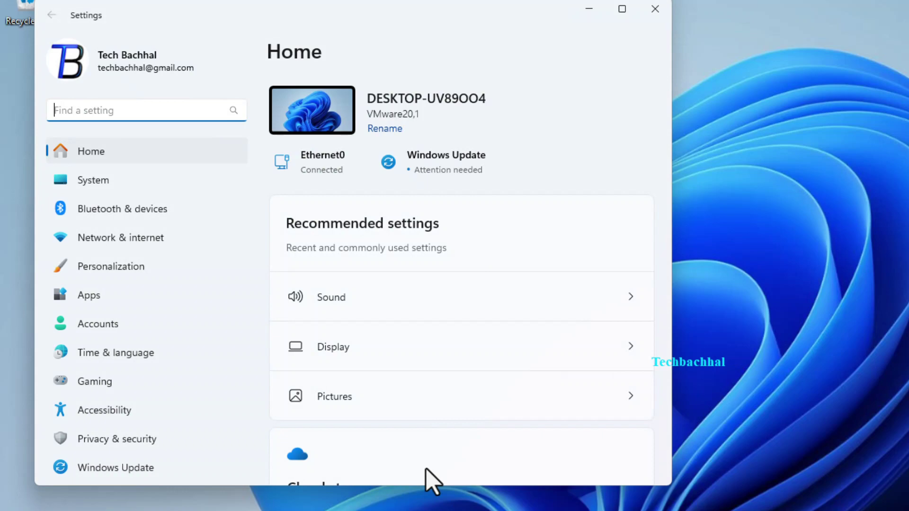
Go to Privacy & security > Windows Security and launch the Windows Security app
left_click(123, 439)
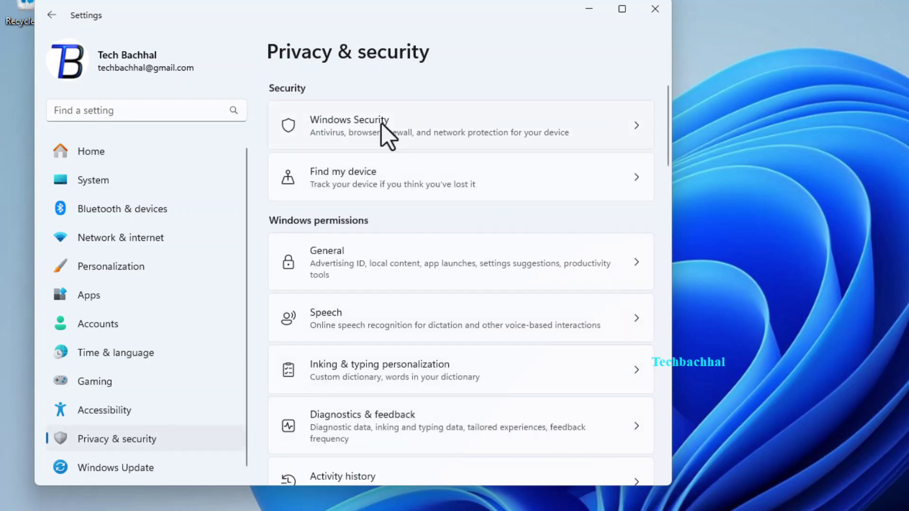
left_click(351, 123)
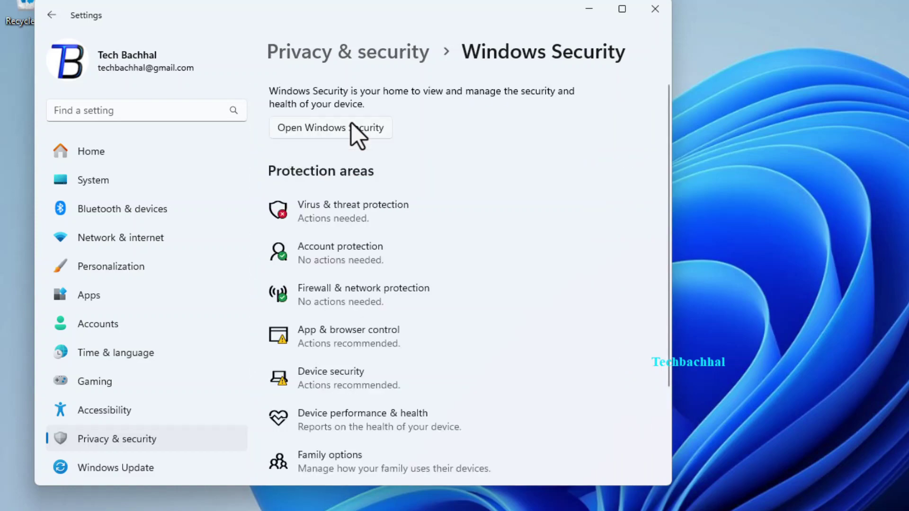
left_click(320, 128)
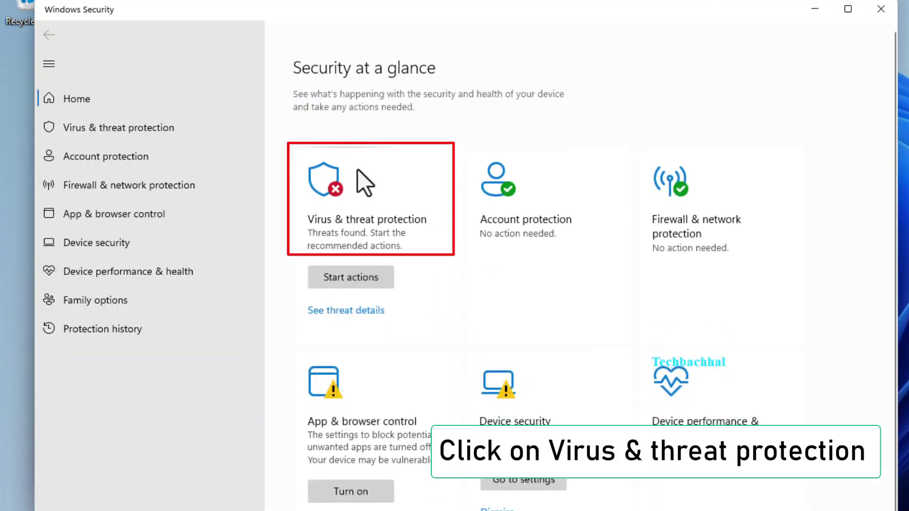
Go to Virus & threat protection and its Manage settings page
left_click(360, 219)
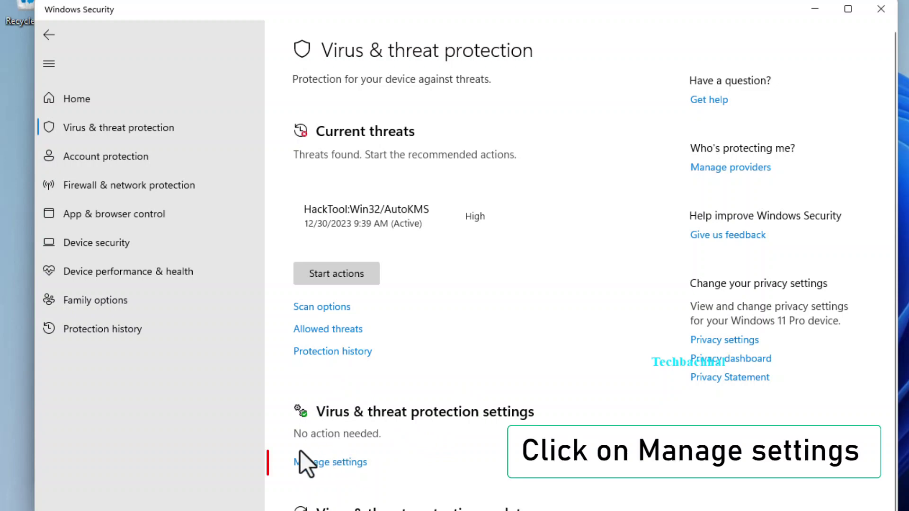
left_click(333, 462)
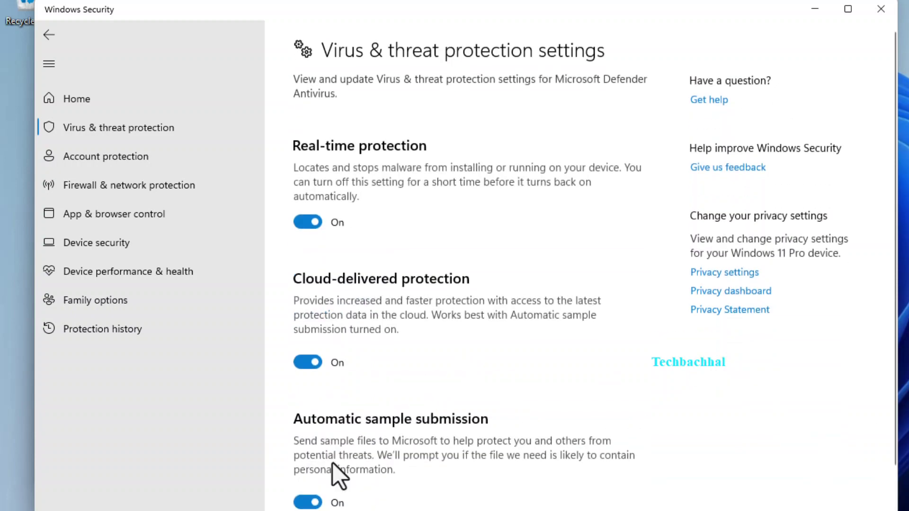
Switch Real-time protection Off (approving UAC), then Cloud-delivered protection and Automatic sample submission Off
left_click(307, 222)
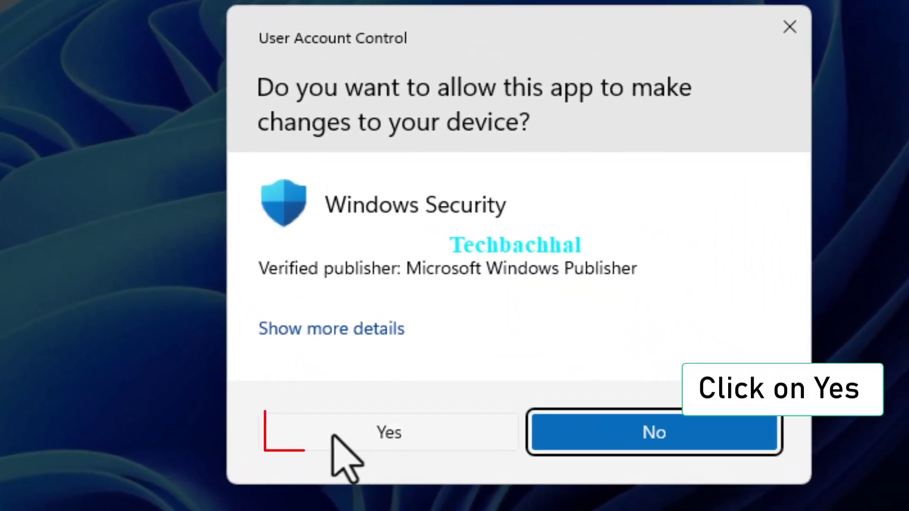
left_click(345, 441)
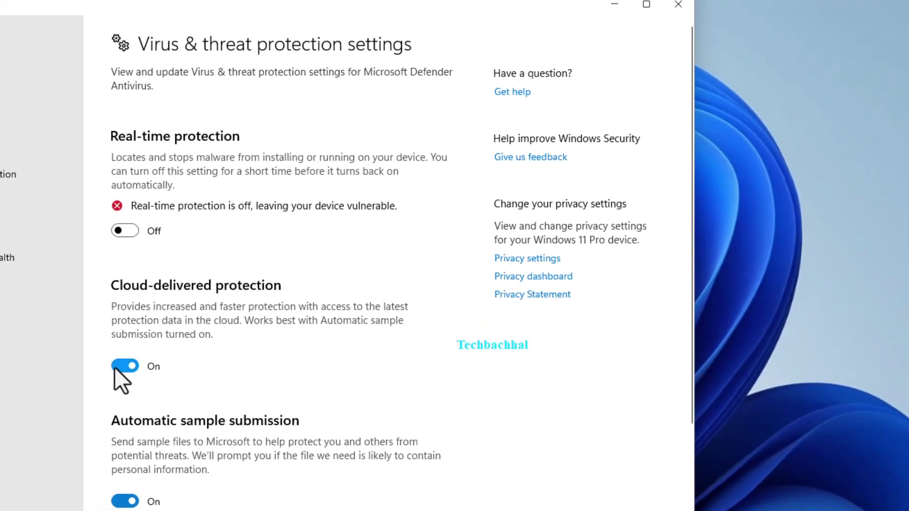
left_click(124, 366)
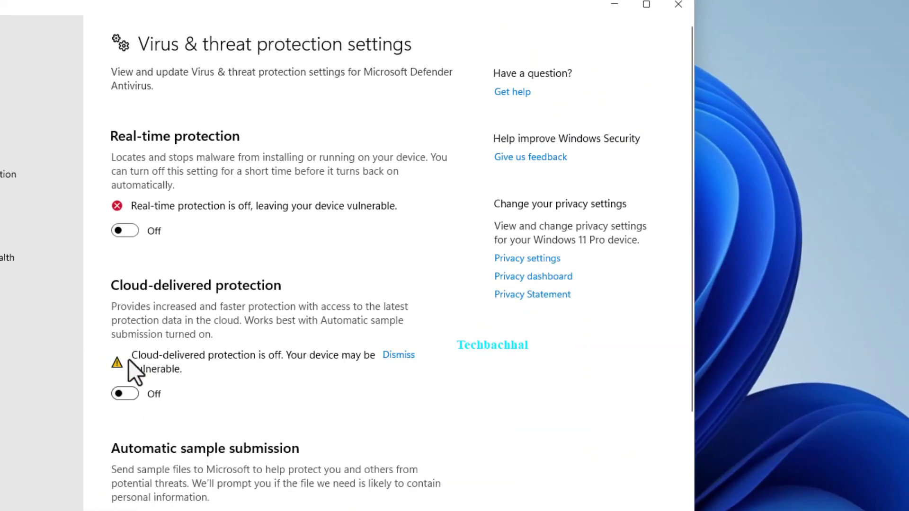
scroll(195, 432, "down", 2)
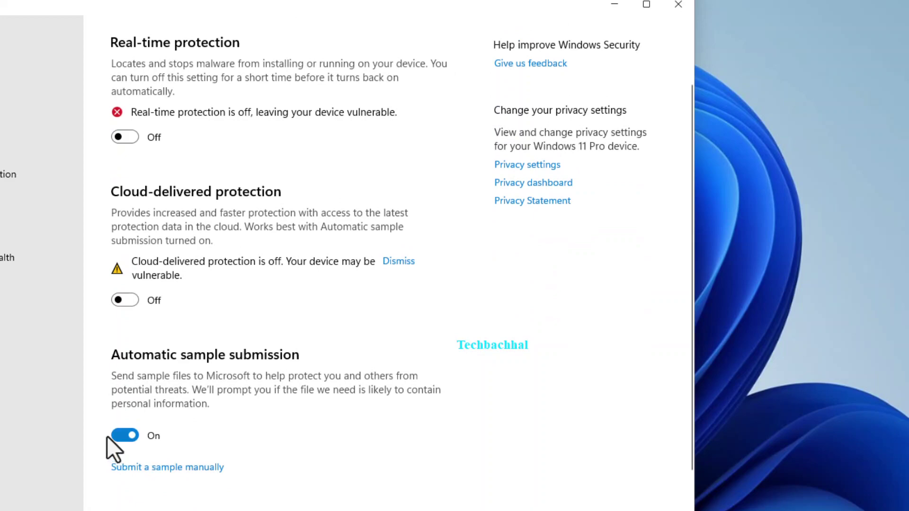
left_click(119, 433)
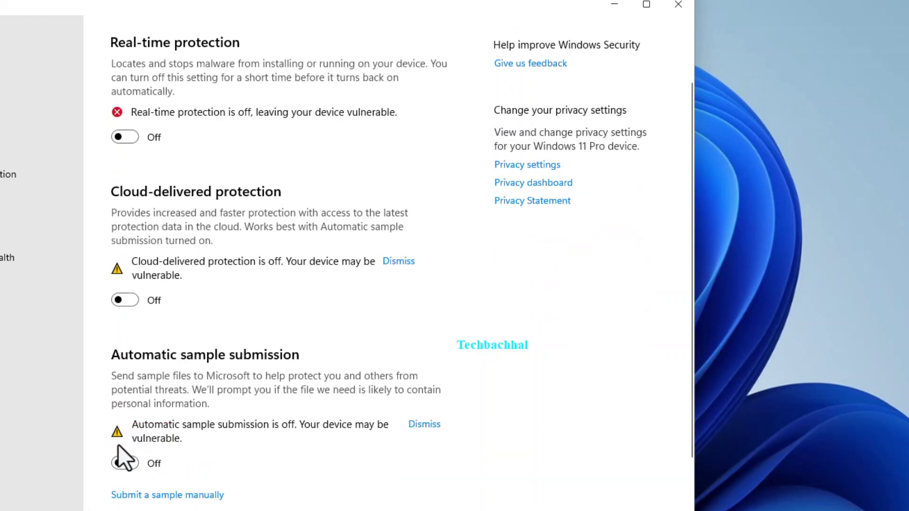
scroll(124, 454, "down", 6)
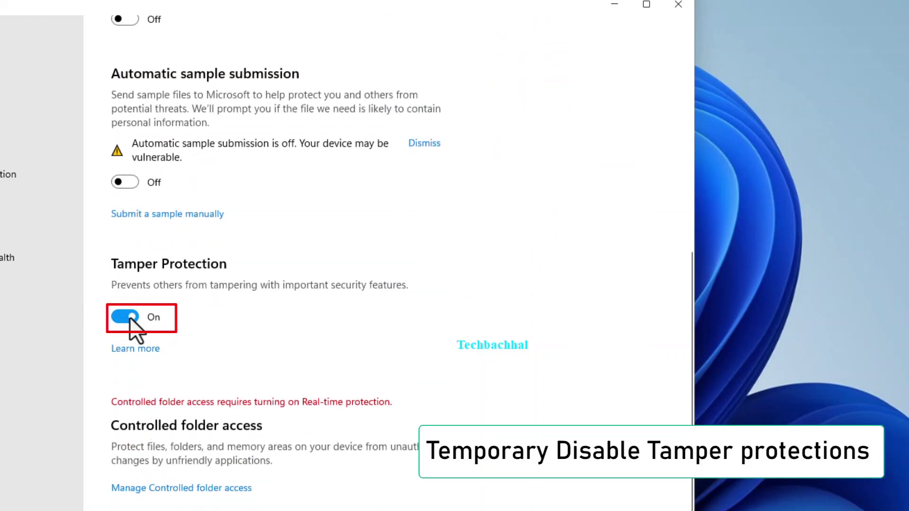